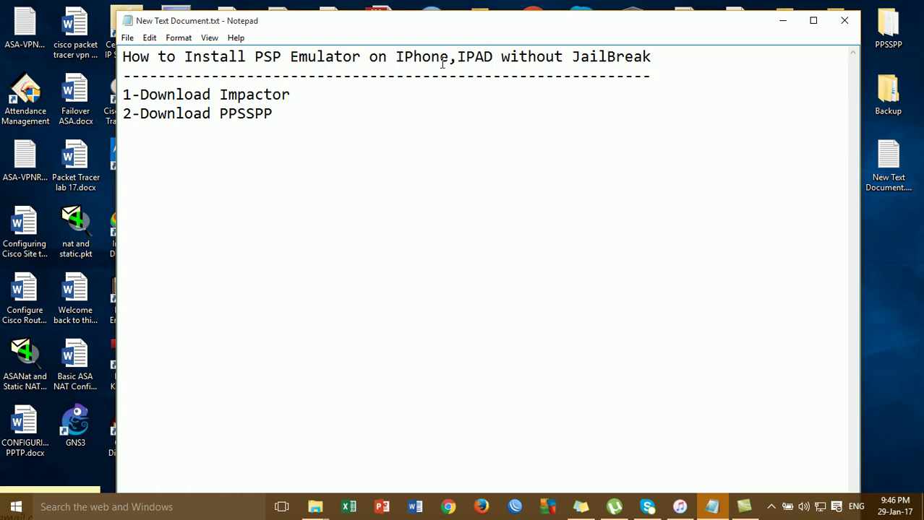
# - Review the PSP emulator install notes ('1-Download Impactor', '2-Download PPSSPP'), then minimize Notepad
pyautogui.click(477, 62)
pyautogui.click(529, 69)
pyautogui.click(338, 118)
pyautogui.click(279, 62)
pyautogui.click(282, 62)
pyautogui.click(168, 115)
pyautogui.click(203, 114)
pyautogui.click(302, 112)
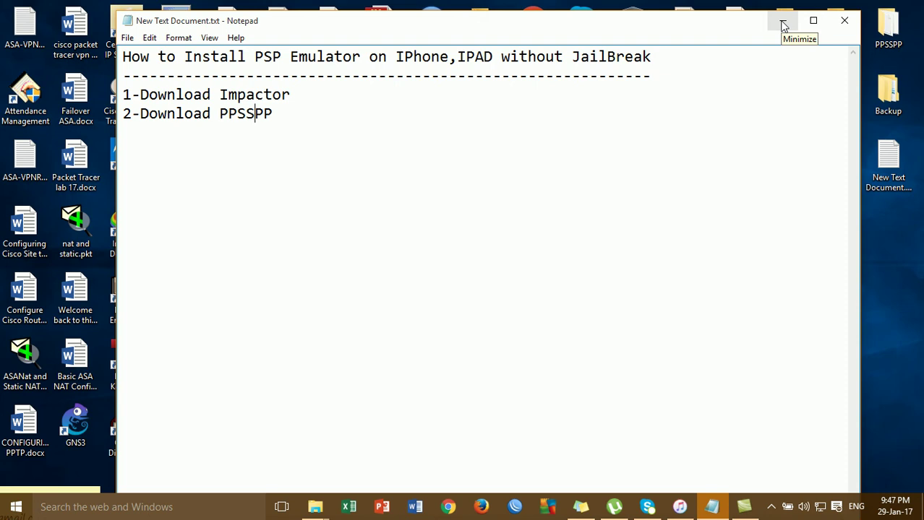
pyautogui.click(783, 24)
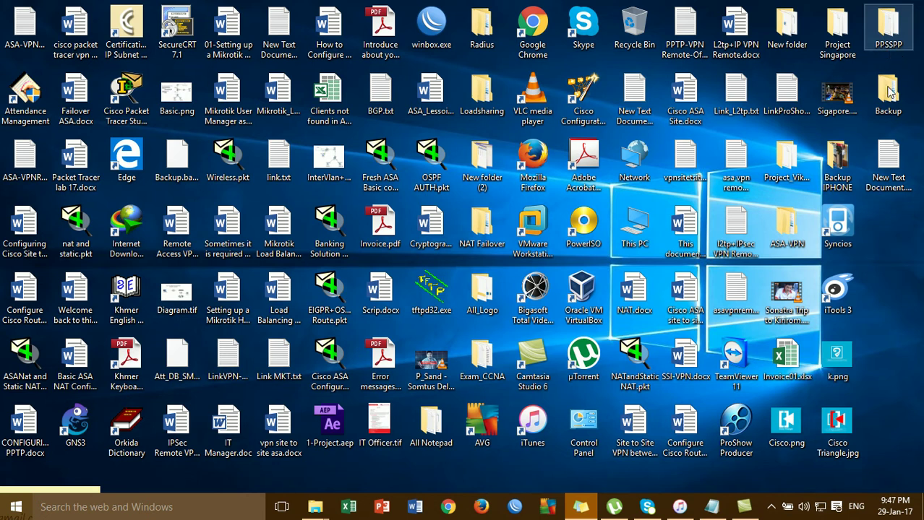
# - Launch Syncios, dismiss the software update offer, and show the iPhone's installed apps
pyautogui.click(879, 249)
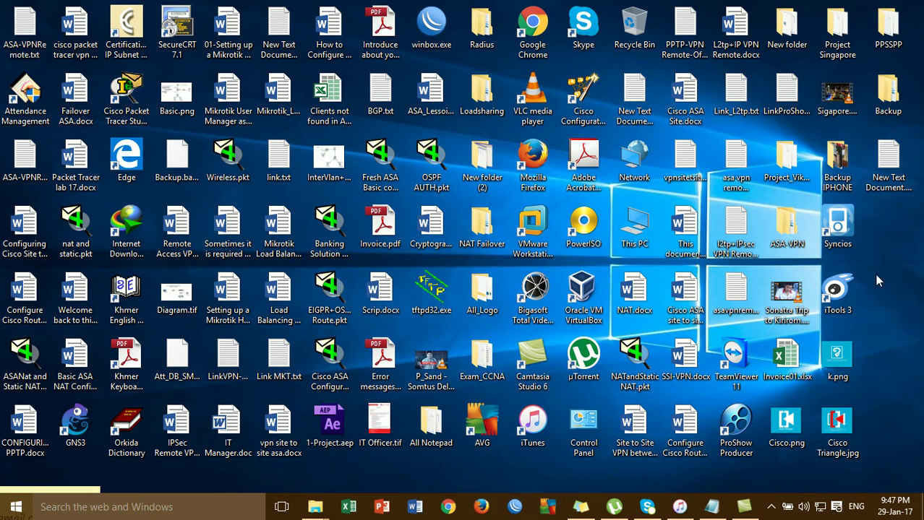
pyautogui.click(841, 226)
pyautogui.doubleClick(841, 227)
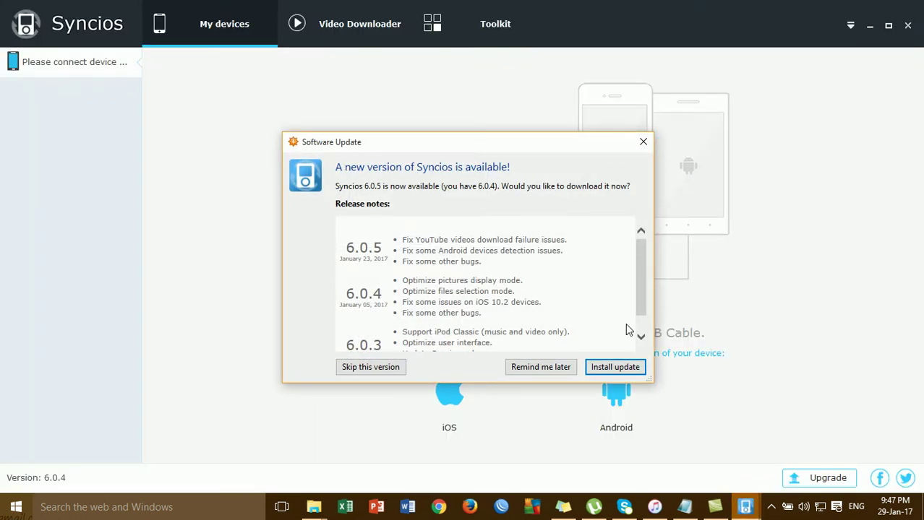
pyautogui.click(642, 142)
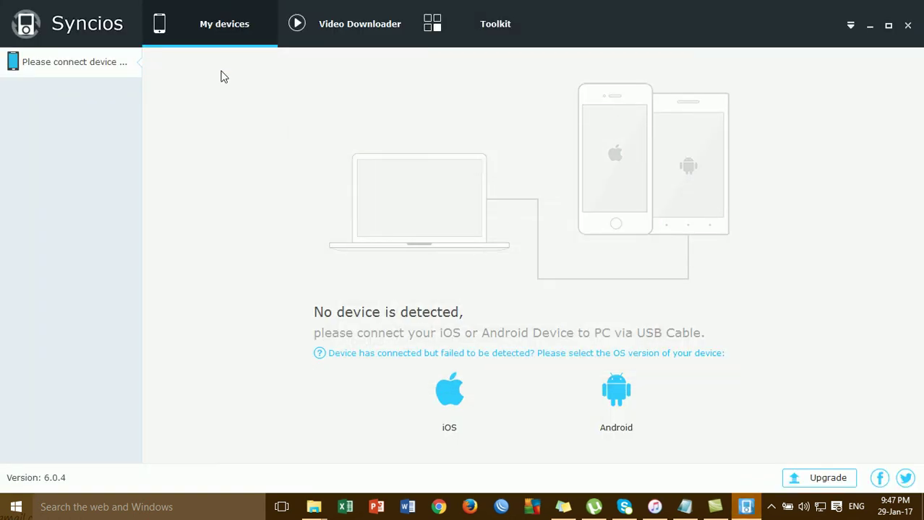
pyautogui.click(70, 189)
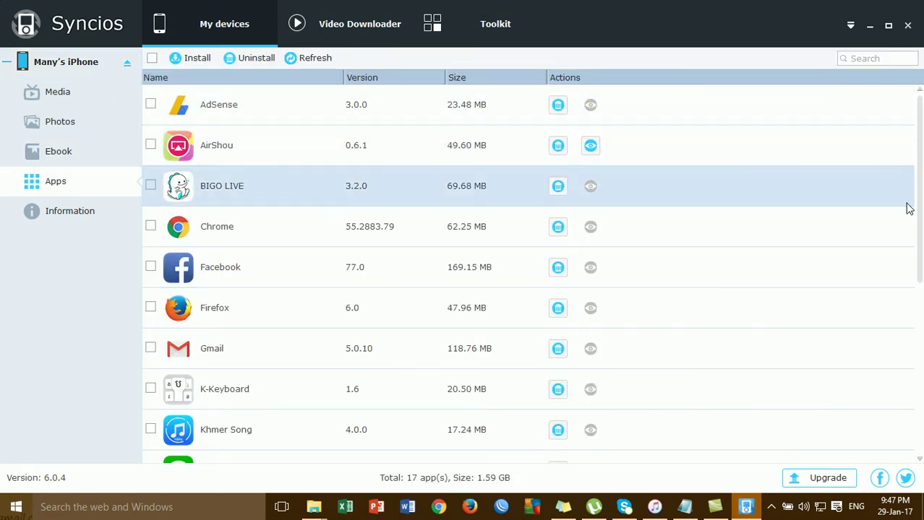
# - Scroll through the 17 installed apps (1.59 GB), then minimize Syncios
pyautogui.moveTo(920, 159); pyautogui.dragTo(921, 345)
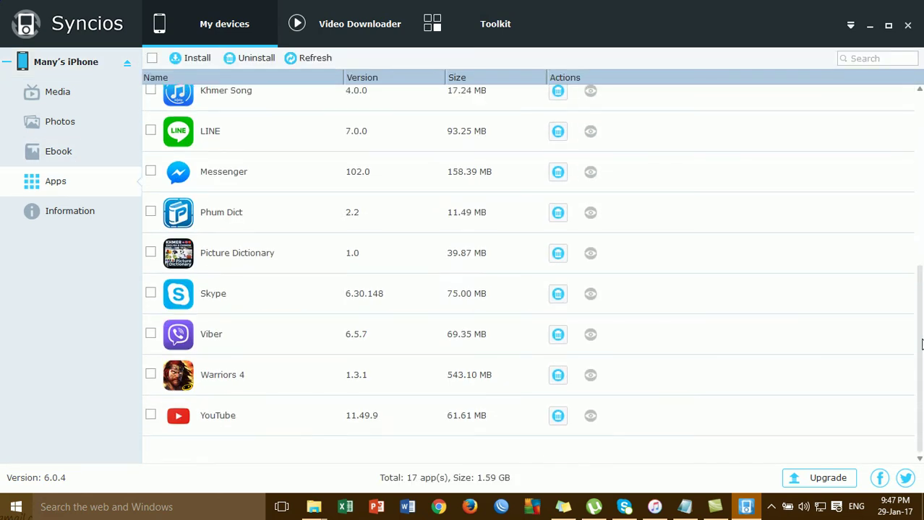
pyautogui.scroll(5, 589, 145)
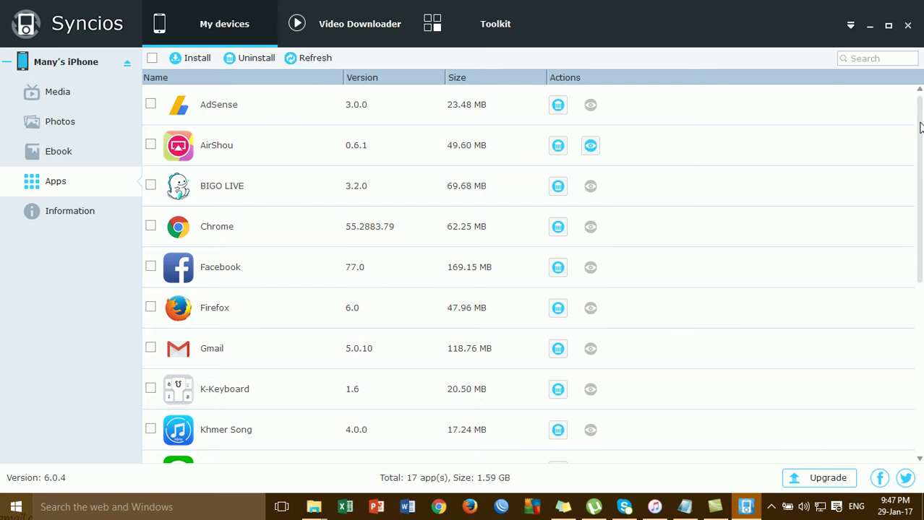
pyautogui.moveTo(920, 135); pyautogui.dragTo(920, 211)
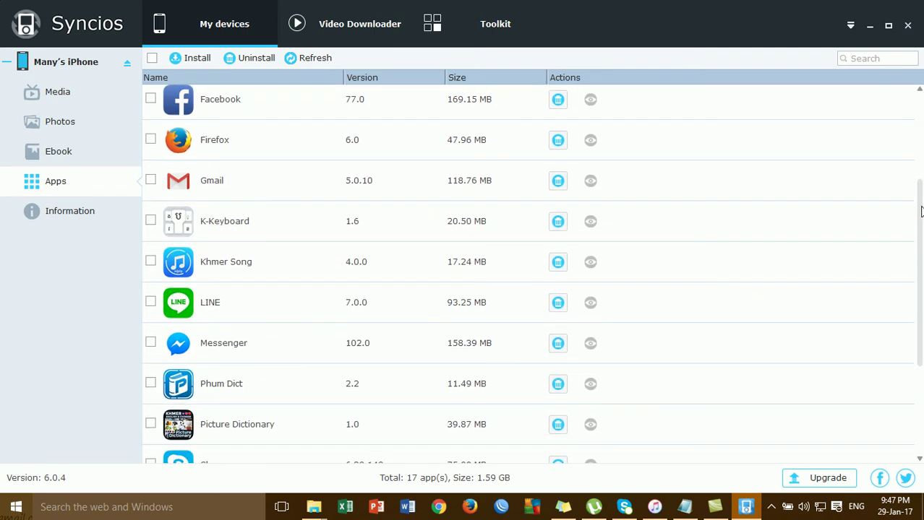
pyautogui.moveTo(921, 211); pyautogui.dragTo(921, 284)
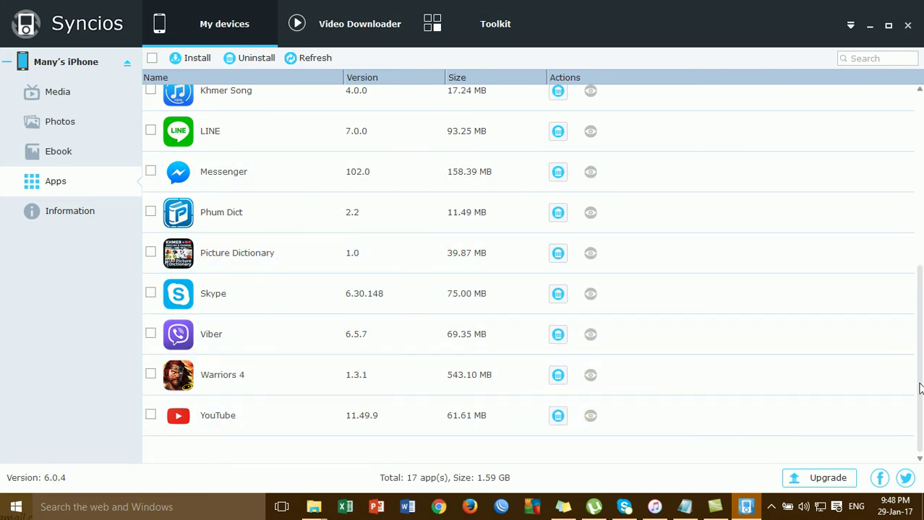
pyautogui.moveTo(919, 389); pyautogui.dragTo(920, 375)
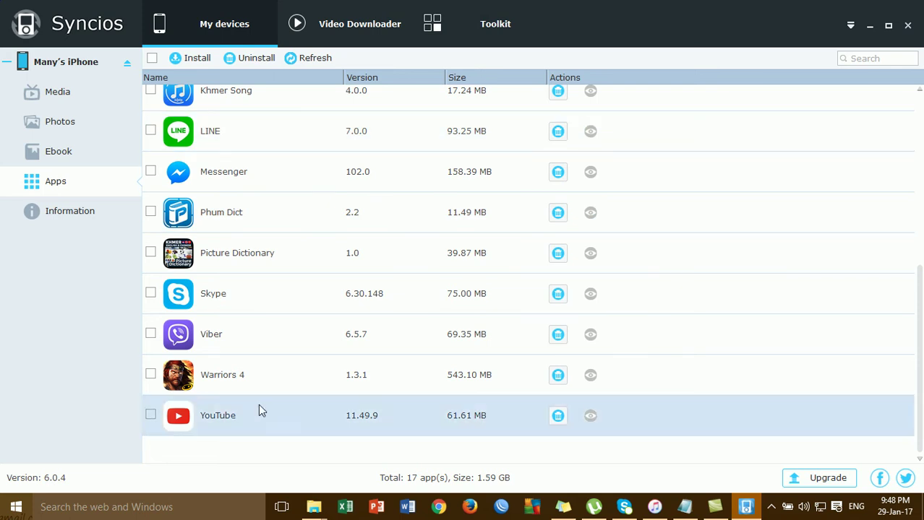
pyautogui.click(870, 25)
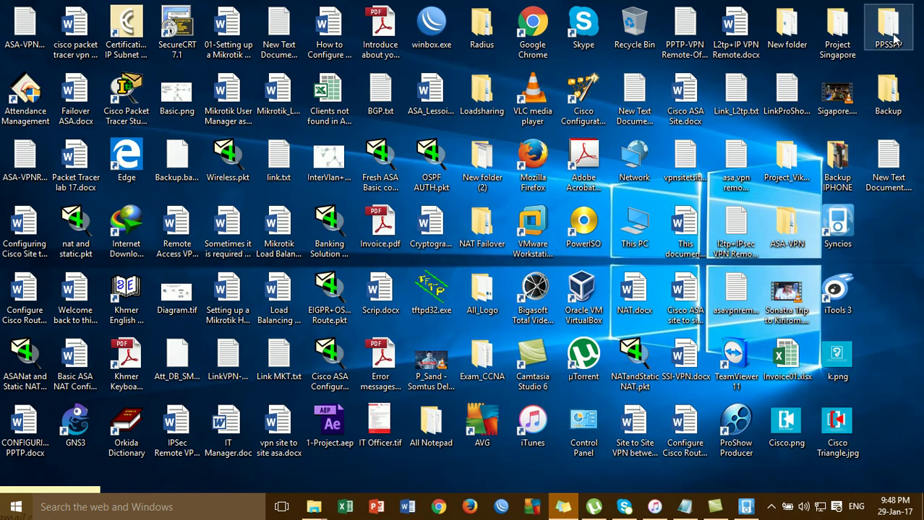
# - Open the desktop PPSSPP folder and point out the ppsspp .ipa and Impactor_0.9.37.zip files
pyautogui.doubleClick(894, 40)
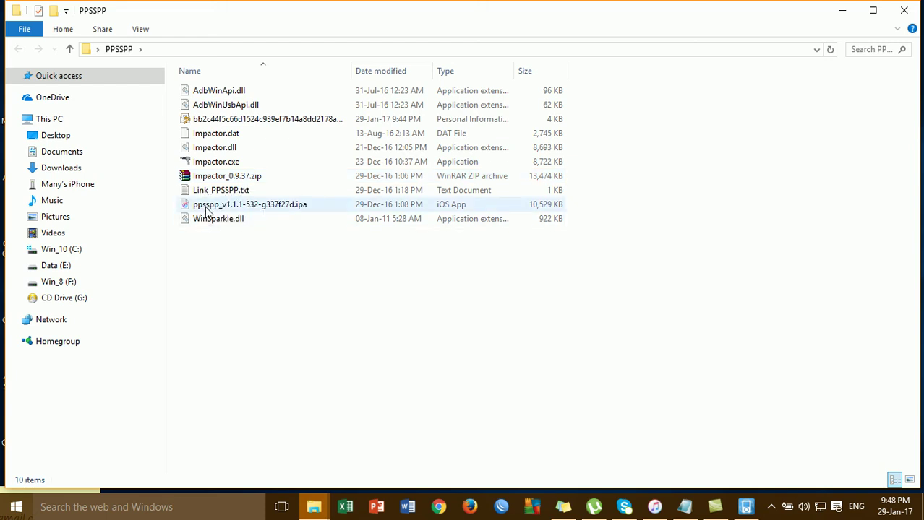
pyautogui.click(262, 206)
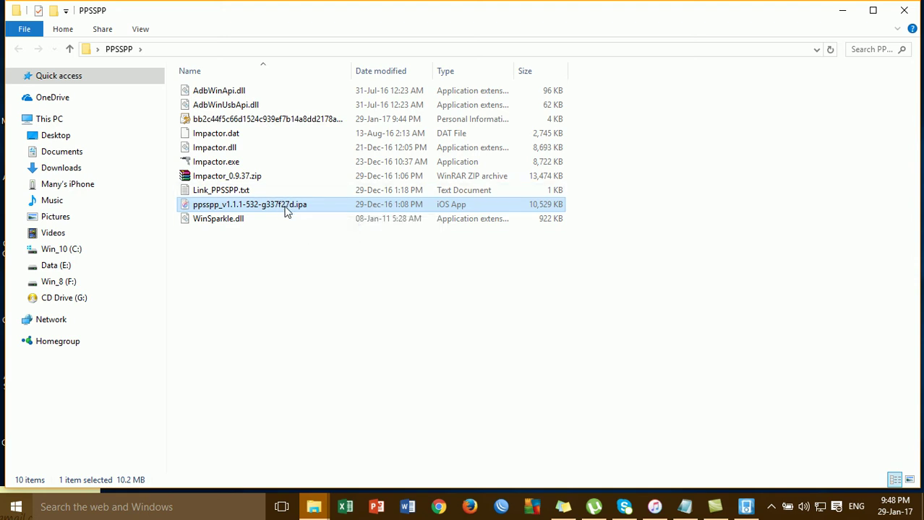
pyautogui.click(241, 179)
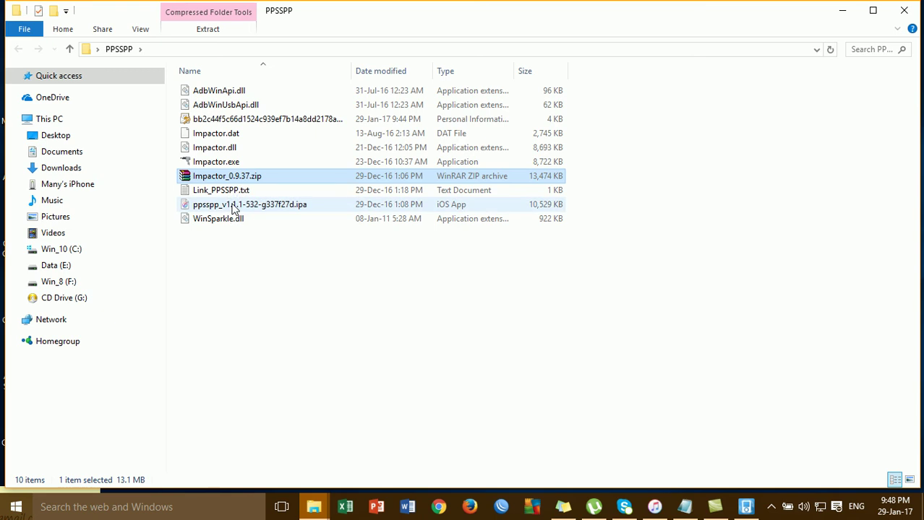
pyautogui.click(232, 208)
pyautogui.click(237, 179)
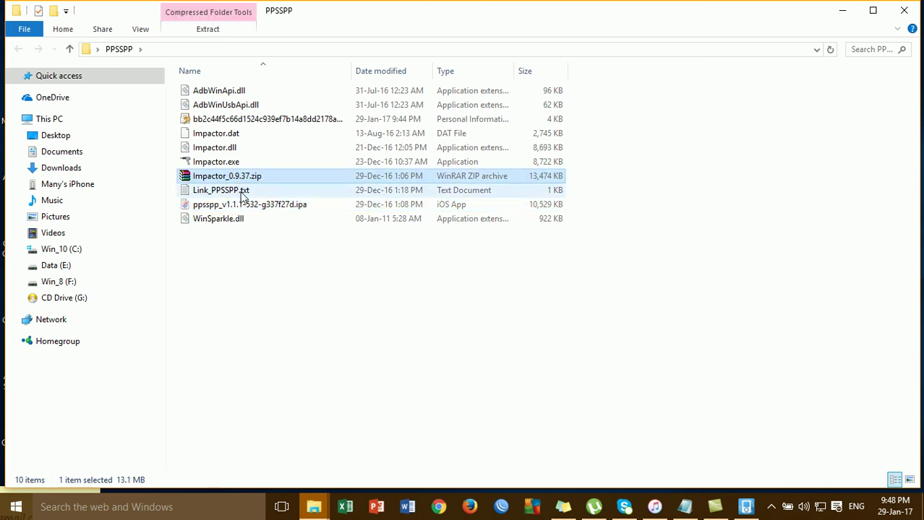
pyautogui.click(245, 209)
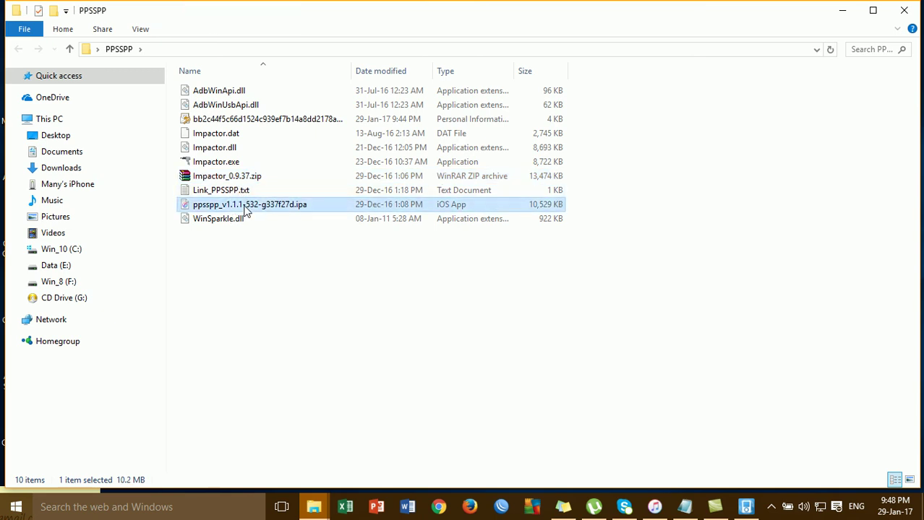
# - Extract Impactor_0.9.37.zip here, overwriting all existing files, and select the extracted Impactor.exe
pyautogui.rightClick(215, 181)
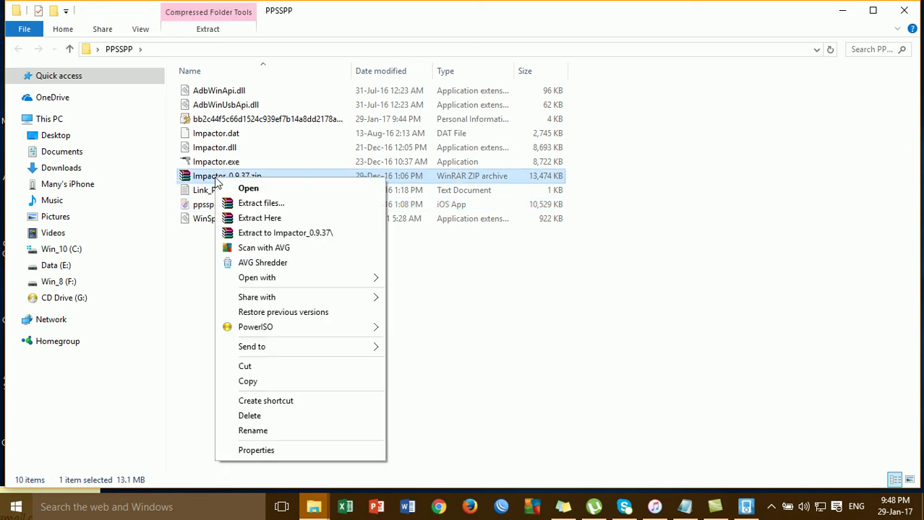
pyautogui.click(258, 219)
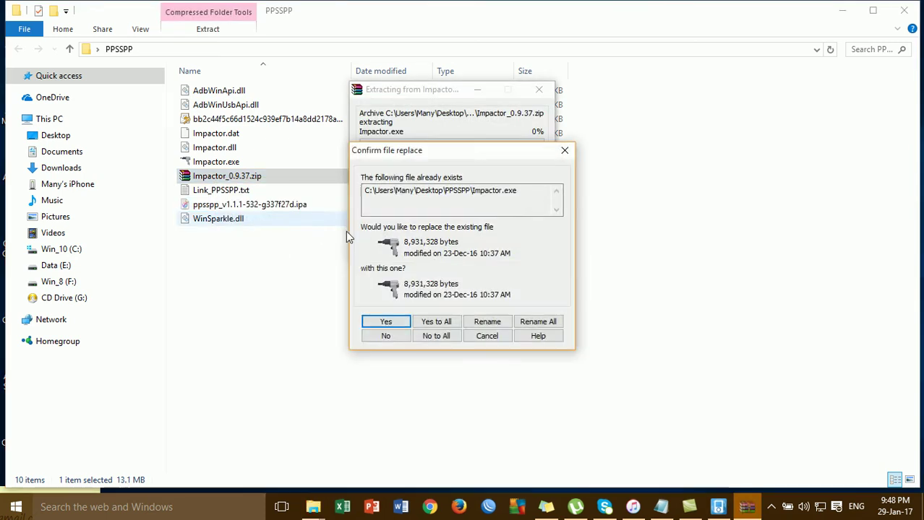
pyautogui.click(436, 323)
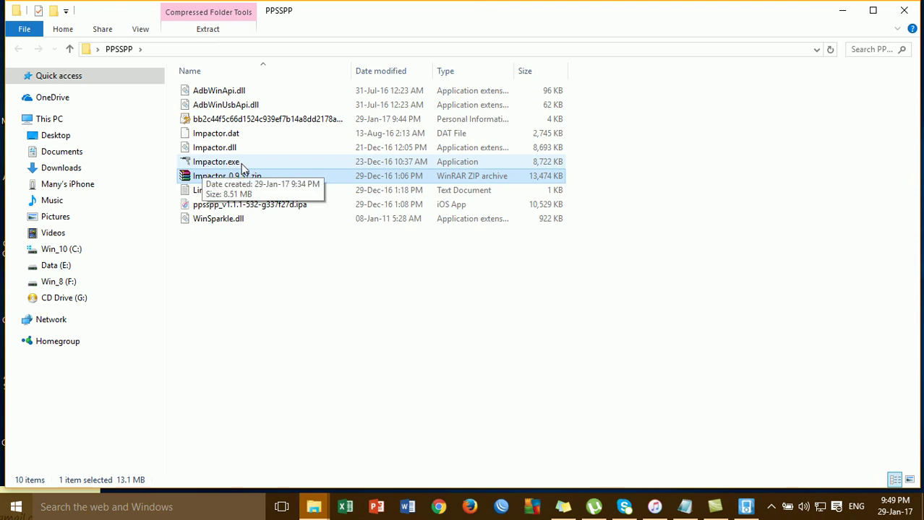
pyautogui.click(244, 165)
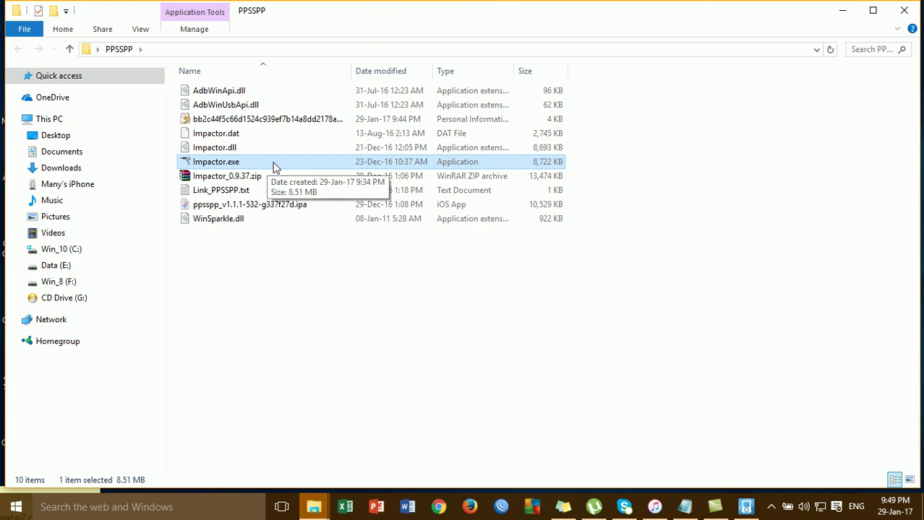
# - Run Impactor.exe, place the windows side by side, and drop the ppsspp .ipa onto Cydia Impactor
pyautogui.doubleClick(274, 166)
pyautogui.click(517, 269)
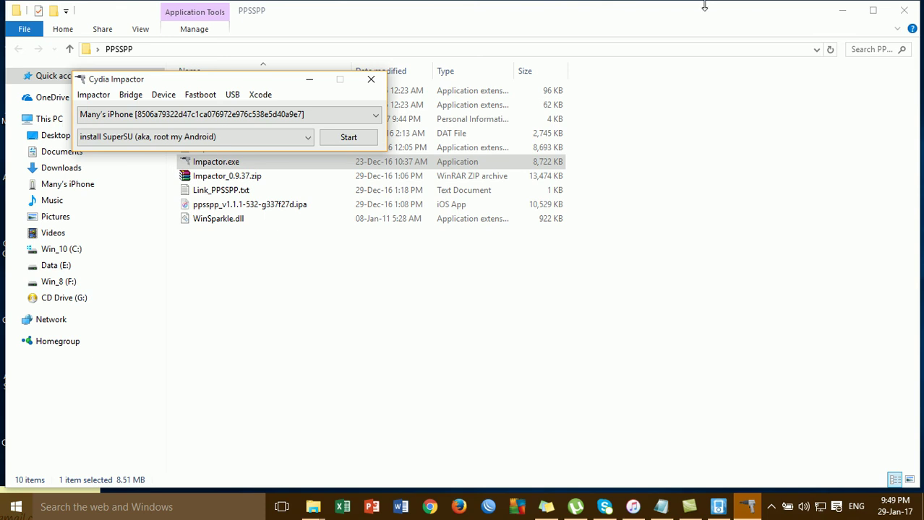
pyautogui.moveTo(704, 15); pyautogui.dragTo(876, 63)
pyautogui.moveTo(167, 79); pyautogui.dragTo(147, 36)
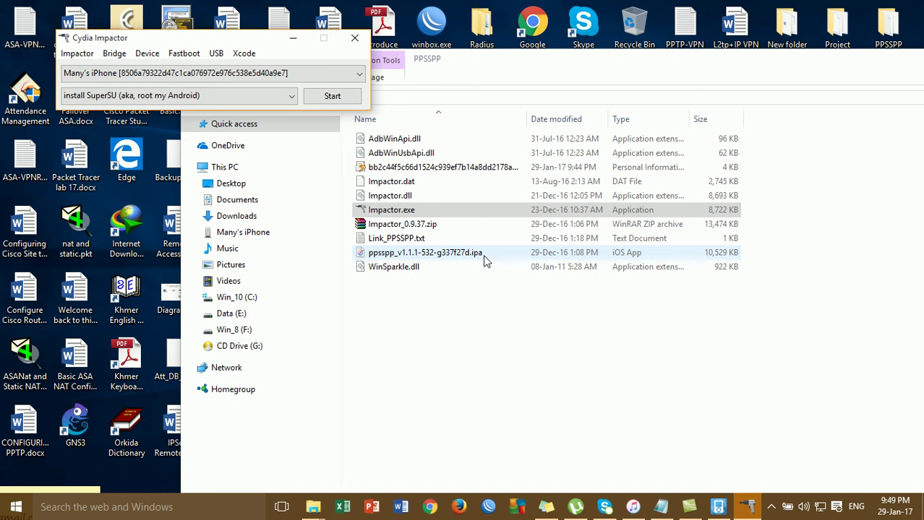
pyautogui.moveTo(467, 58); pyautogui.dragTo(674, 31)
pyautogui.moveTo(623, 225); pyautogui.dragTo(221, 102)
# - Enter the Apple ID e-mail address as the username and confirm it
pyautogui.moveTo(220, 33); pyautogui.dragTo(174, 126)
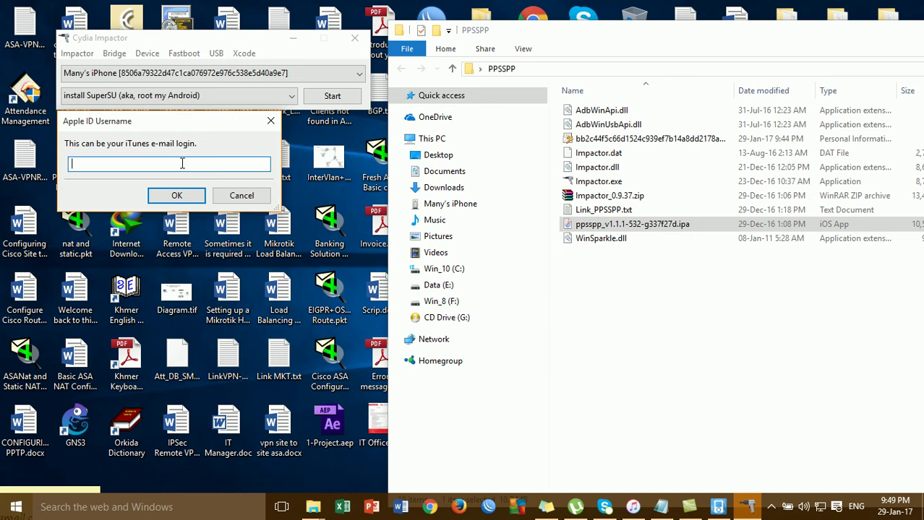
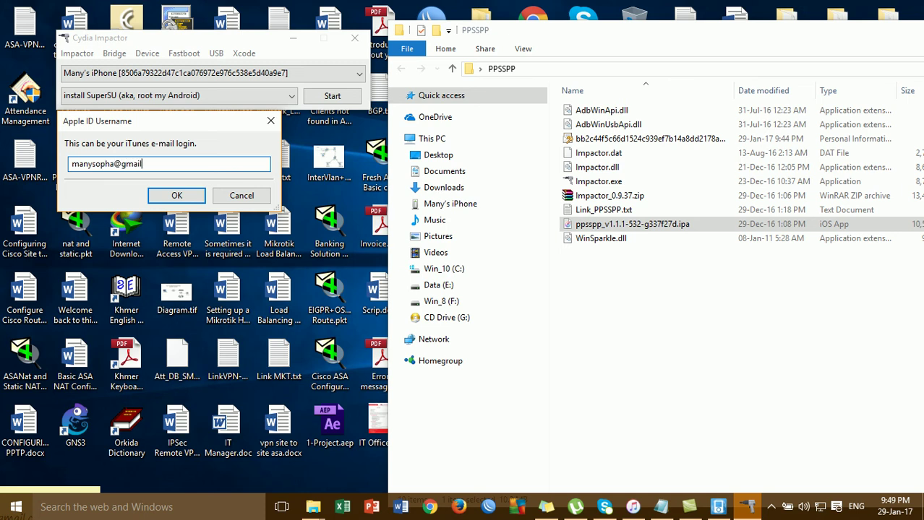
pyautogui.click(177, 195)
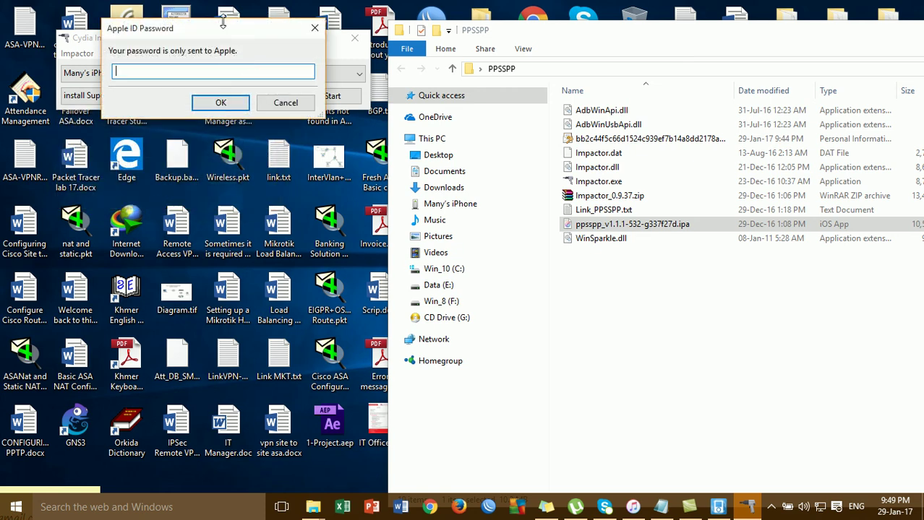
# - Enter the Apple ID password to start the install, then select the PPSSPP .ipa file
pyautogui.moveTo(223, 30); pyautogui.dragTo(179, 122)
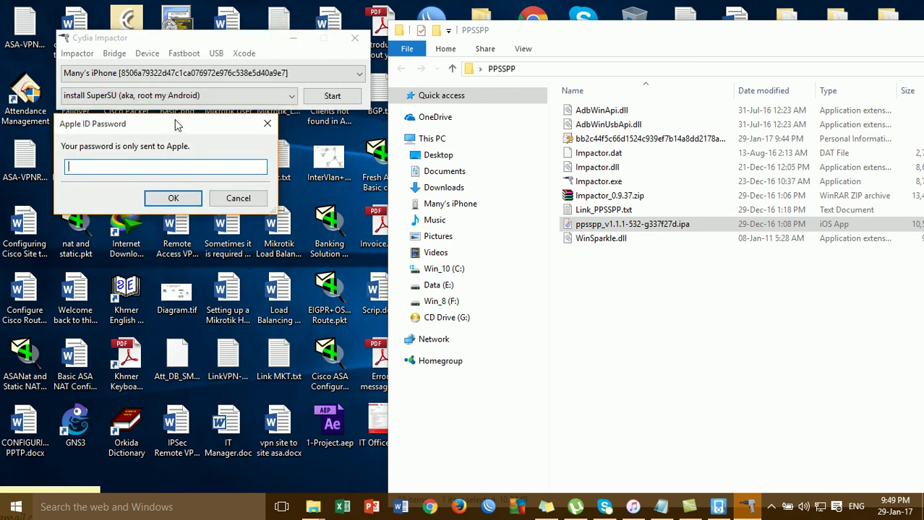
pyautogui.write('****')
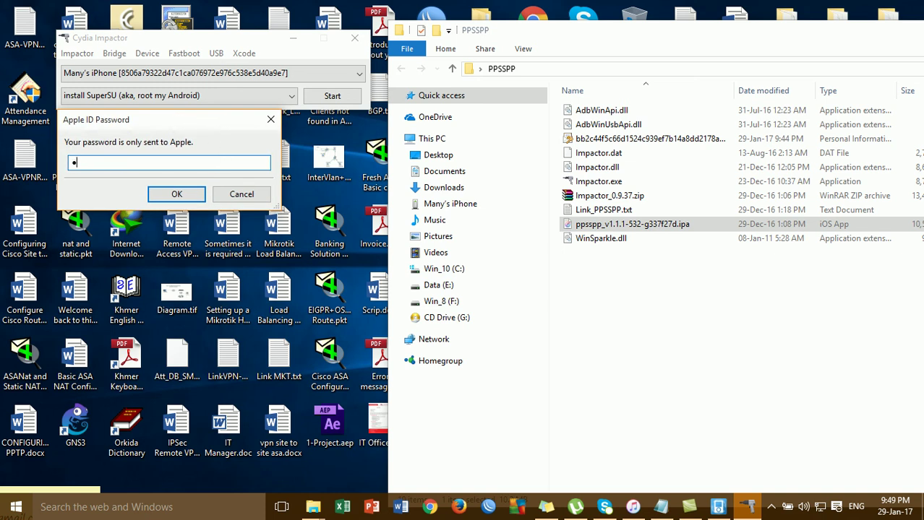
pyautogui.write('********')
pyautogui.click(177, 192)
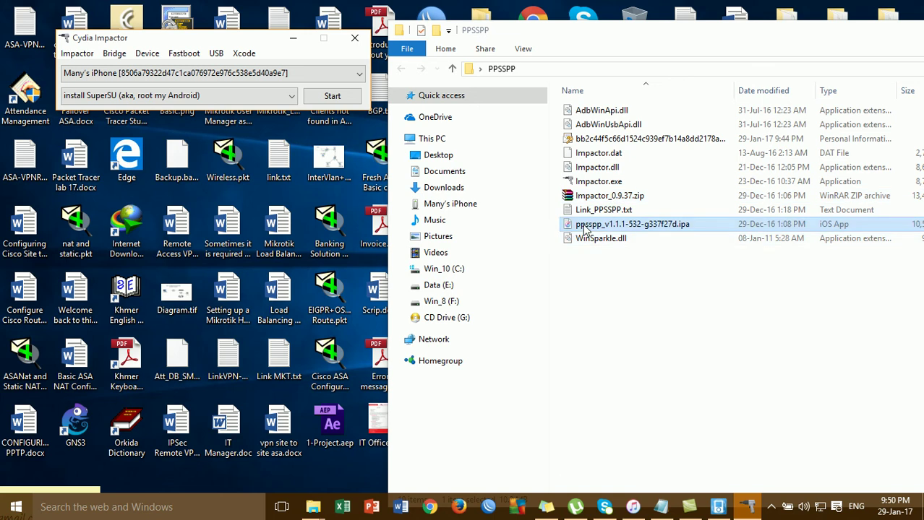
pyautogui.click(607, 229)
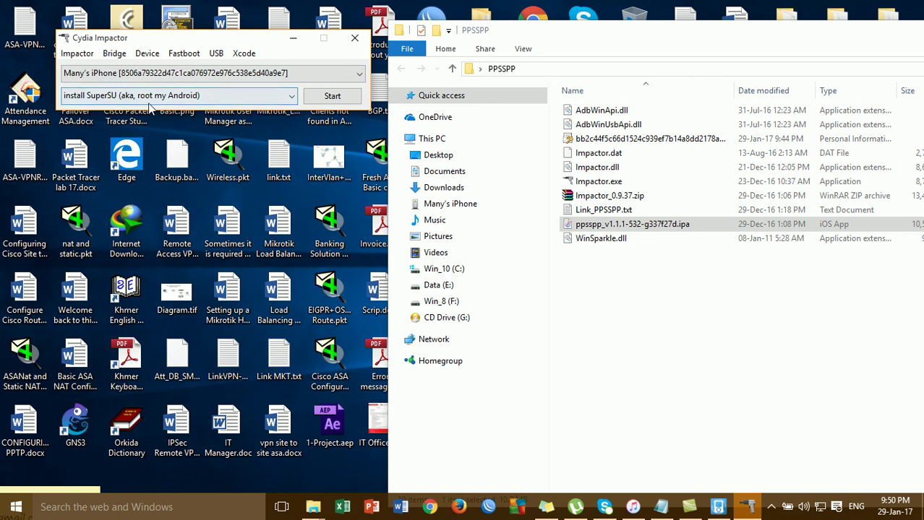
# - Minimize Cydia Impactor and the PPSSPP folder window to reveal the desktop
pyautogui.click(292, 41)
pyautogui.moveTo(881, 35); pyautogui.dragTo(492, 58)
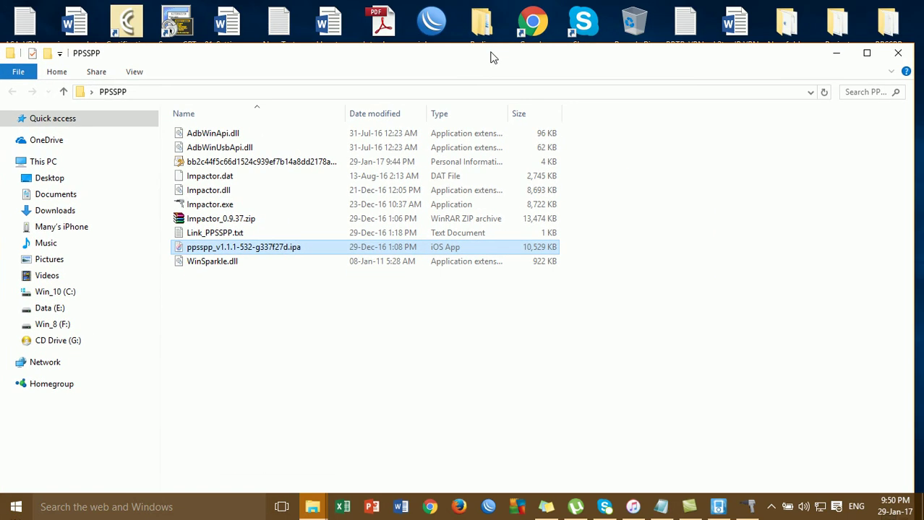
pyautogui.click(836, 53)
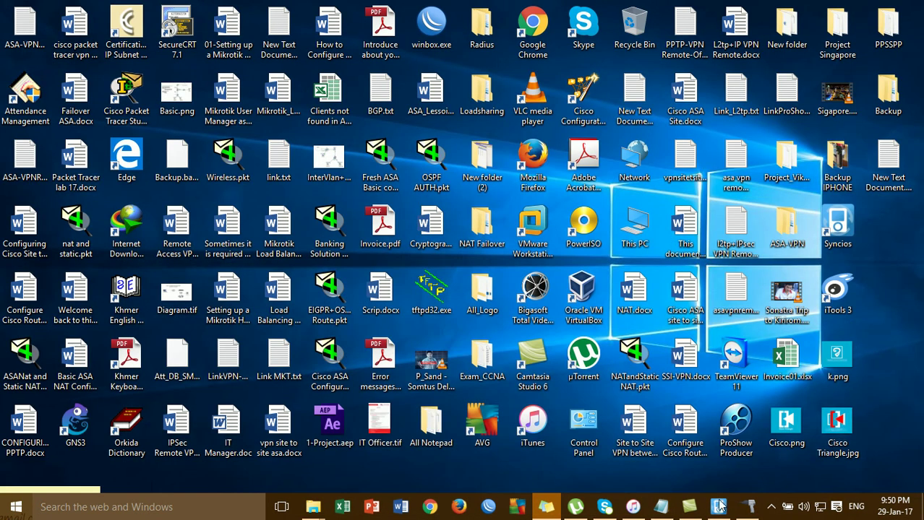
# - Close and relaunch Syncios, skip the update prompt, and list the iPhone's now 18 apps
pyautogui.click(717, 441)
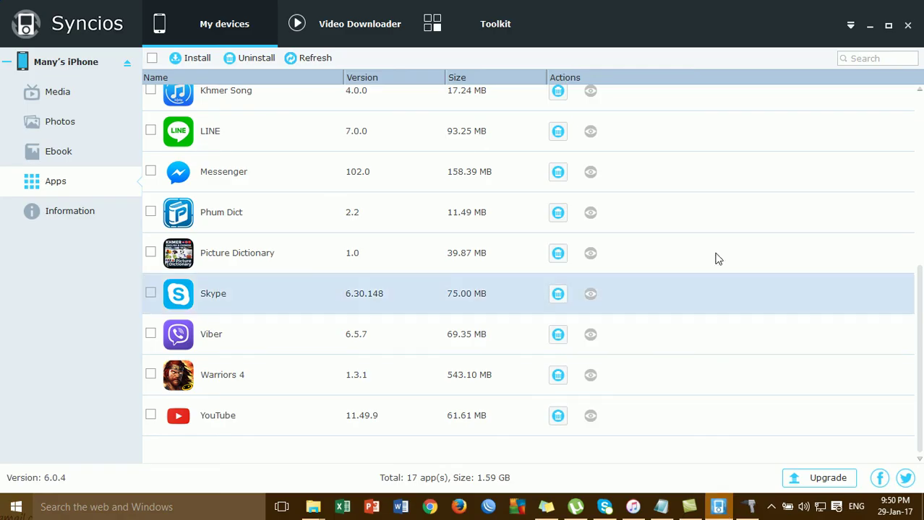
pyautogui.click(908, 26)
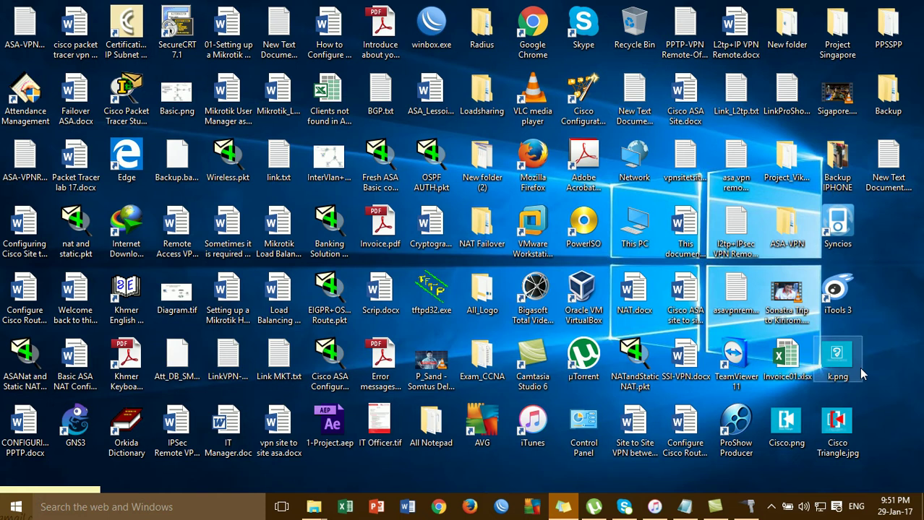
pyautogui.doubleClick(840, 225)
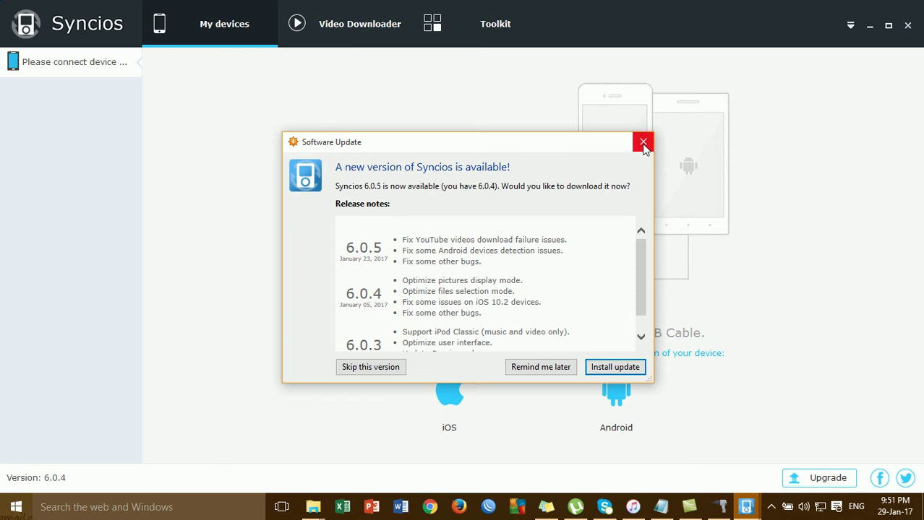
pyautogui.click(644, 143)
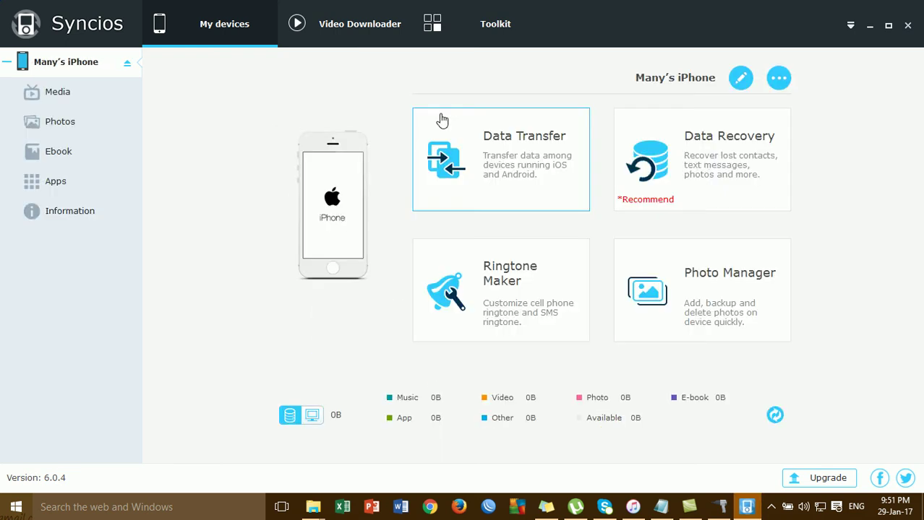
pyautogui.click(105, 185)
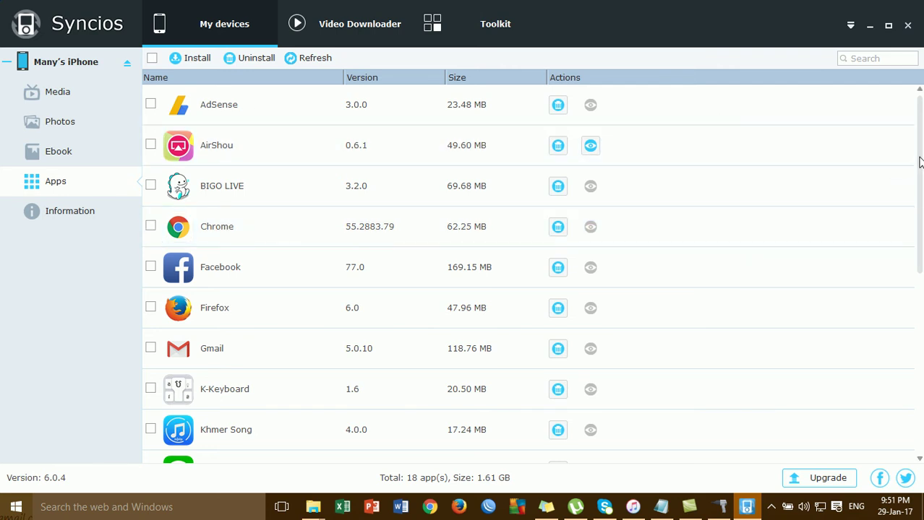
pyautogui.scroll(-5, 919, 162)
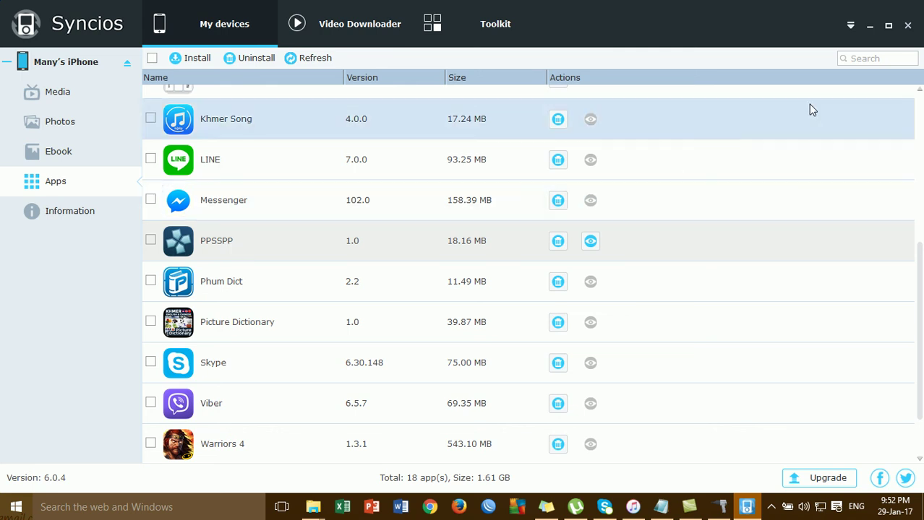
# - Minimize Syncios after confirming PPSSPP 1.0 is in the app list
pyautogui.click(869, 27)
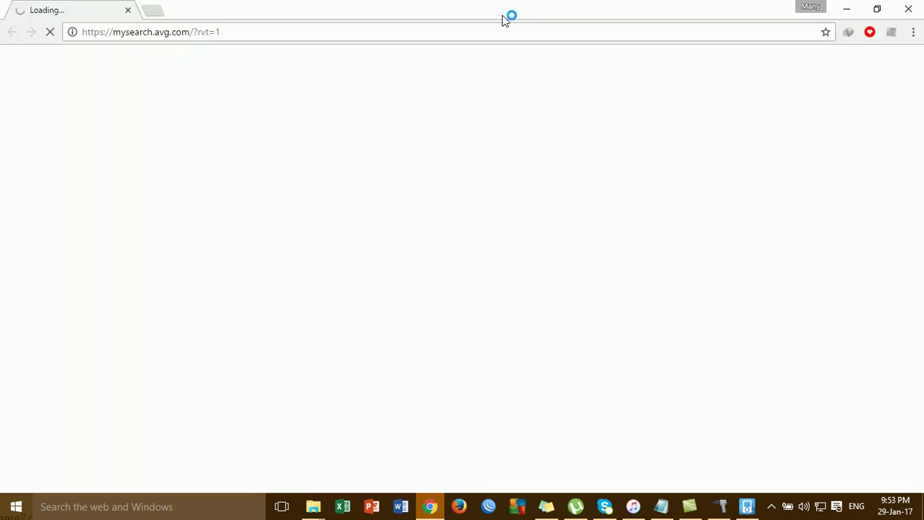
# - Go to youtube.com from the Chrome address bar
pyautogui.click(501, 32)
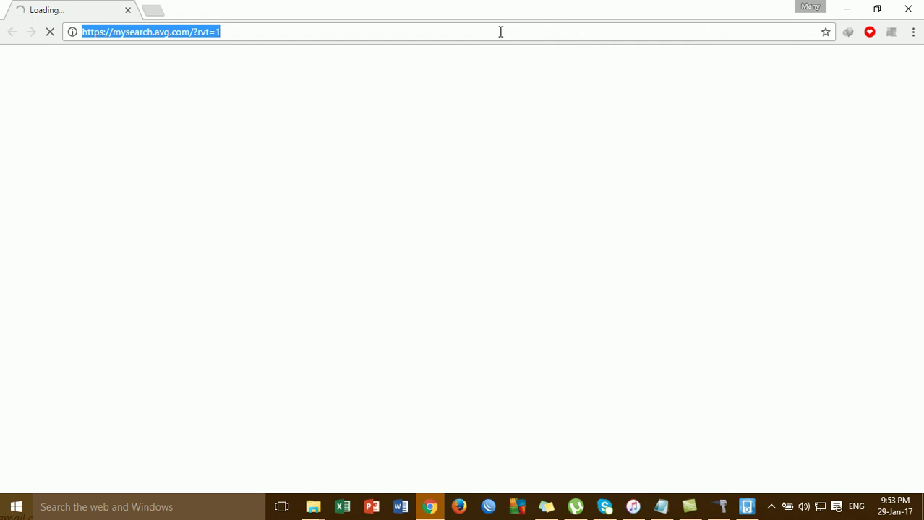
pyautogui.write('yo')
pyautogui.press('Return')
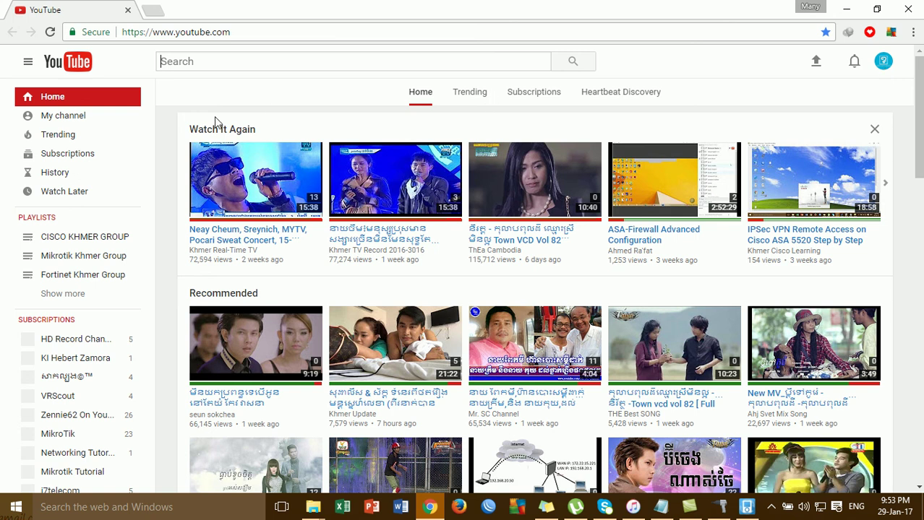
# - Search YouTube for 'khmer cisco learning' using the search suggestion
pyautogui.click(61, 117)
pyautogui.click(260, 60)
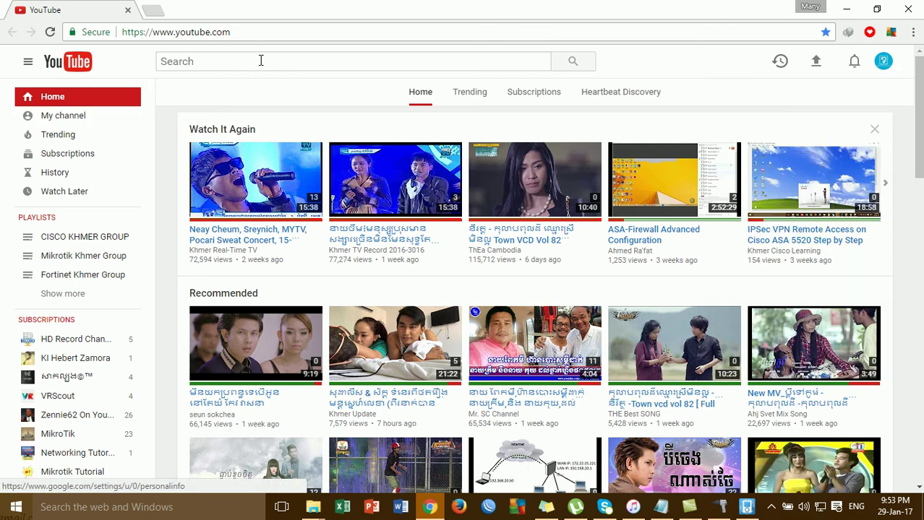
pyautogui.write('Khmer ')
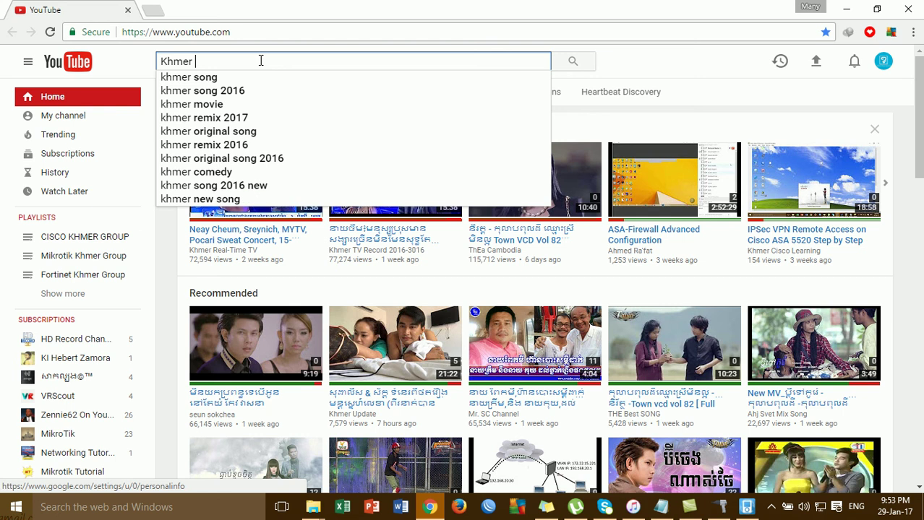
pyautogui.write('cisoc')
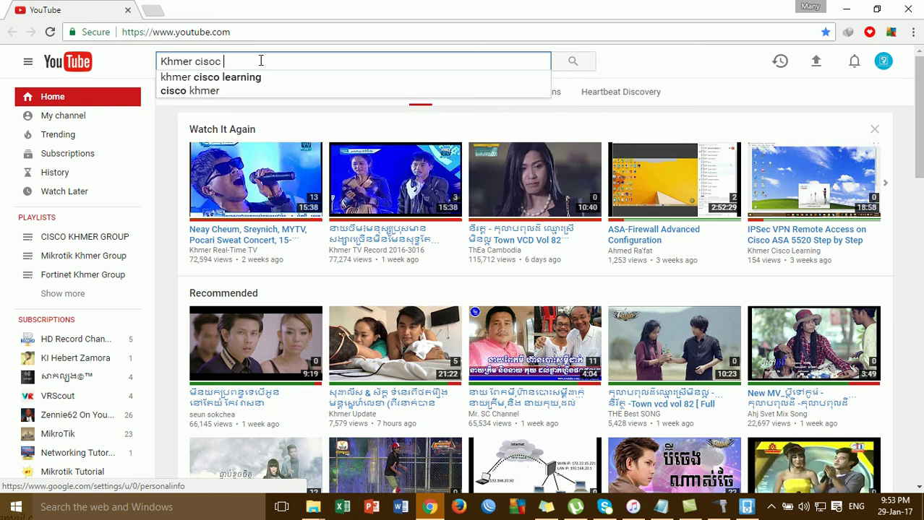
pyautogui.press('BackSpace')
pyautogui.press('BackSpace')
pyautogui.press('BackSpace')
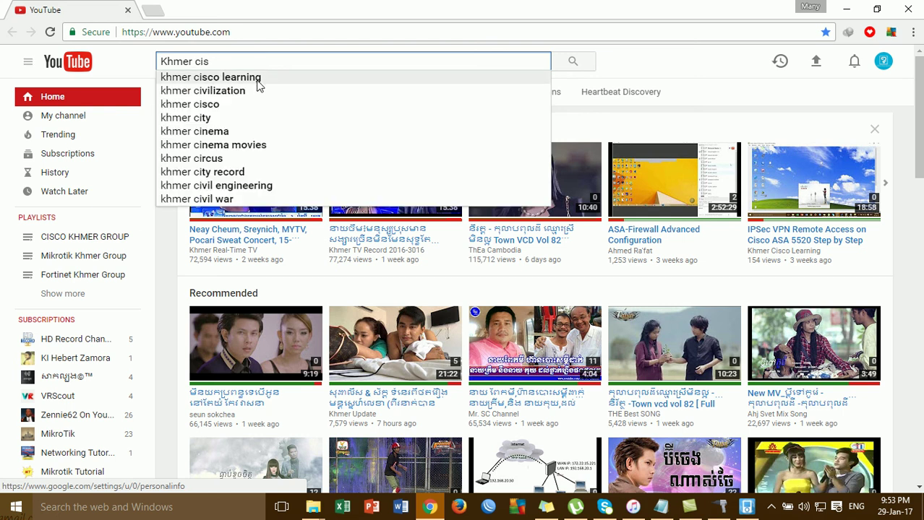
pyautogui.click(258, 78)
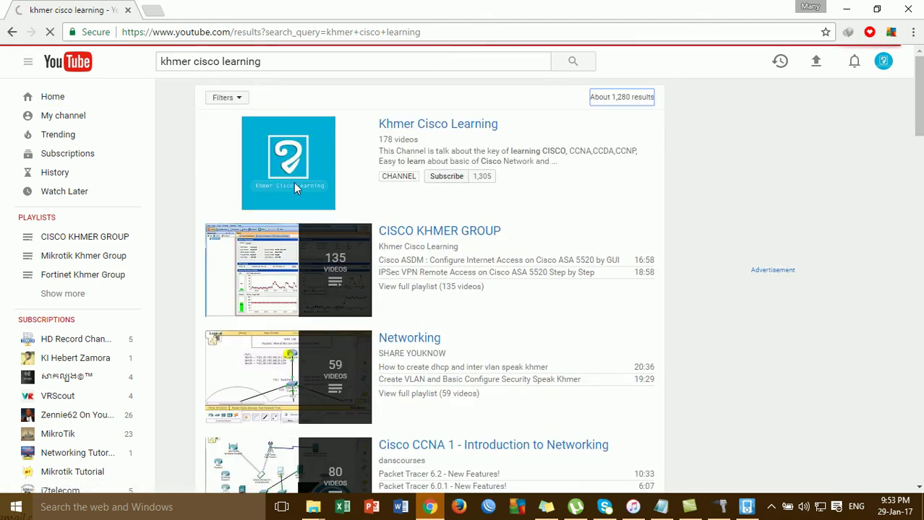
# - Browse the Khmer Cisco Learning channel's uploads, then minimize Chrome and show the hidden tray icons
pyautogui.click(439, 127)
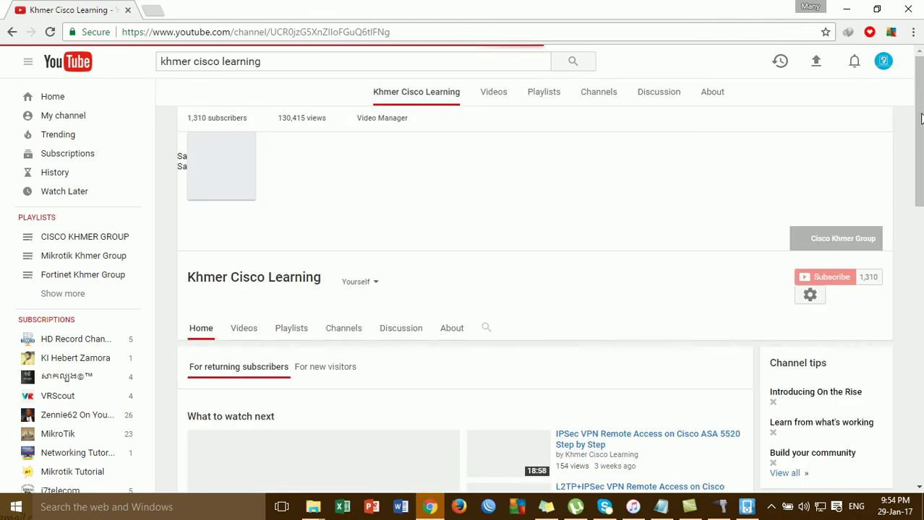
pyautogui.moveTo(920, 108); pyautogui.dragTo(920, 372)
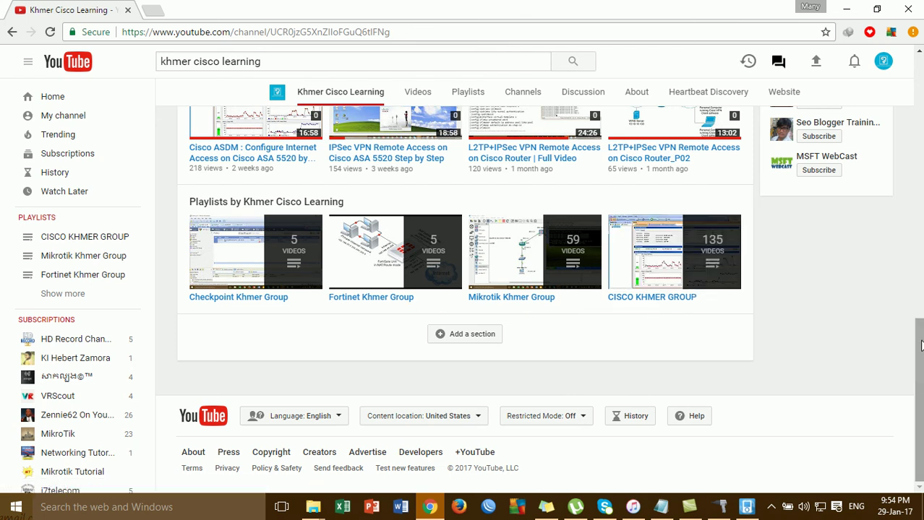
pyautogui.moveTo(918, 369); pyautogui.dragTo(921, 181)
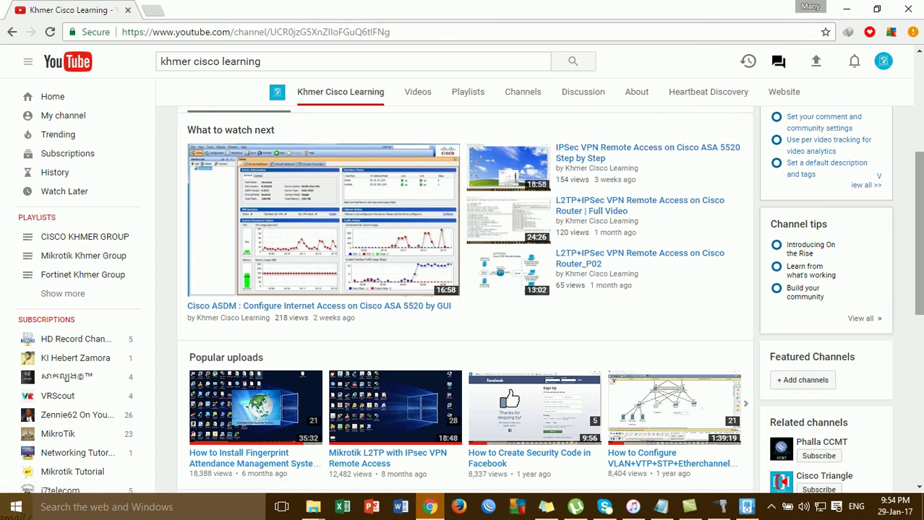
pyautogui.moveTo(921, 204); pyautogui.dragTo(922, 291)
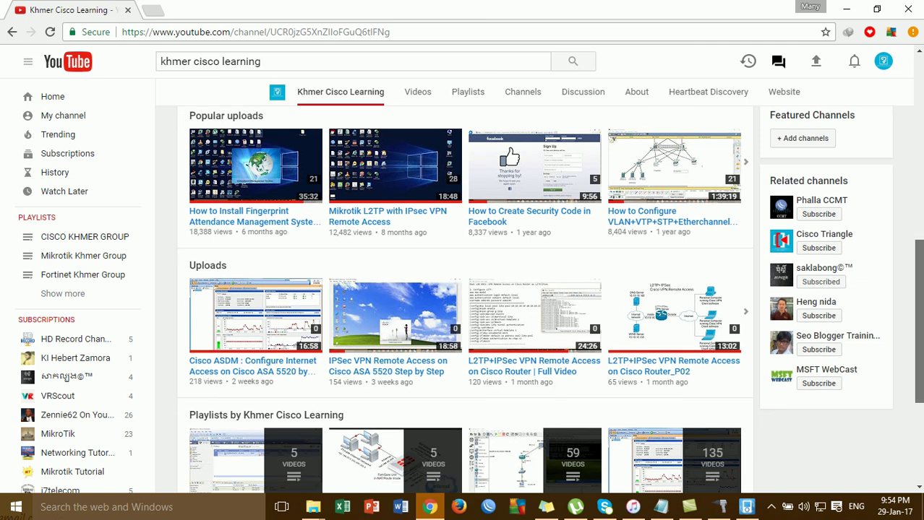
pyautogui.scroll(-1, 734, 219)
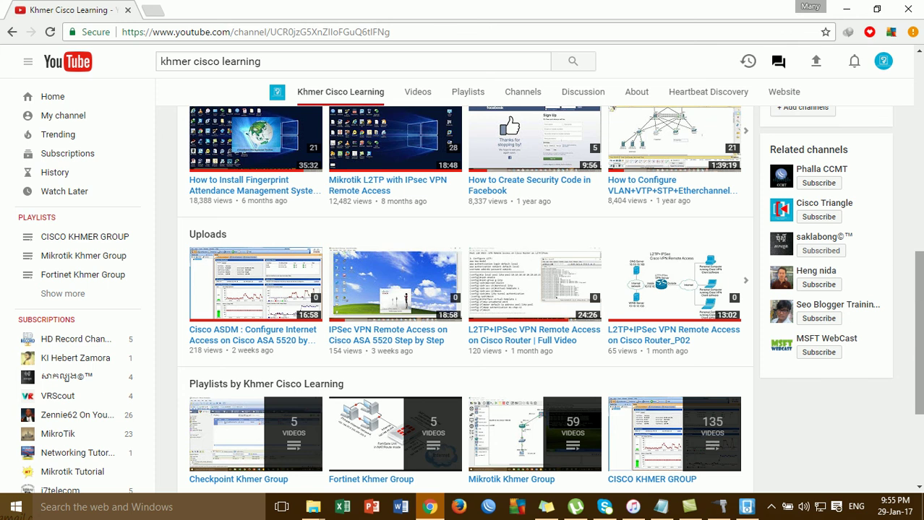
pyautogui.moveTo(920, 302); pyautogui.dragTo(921, 105)
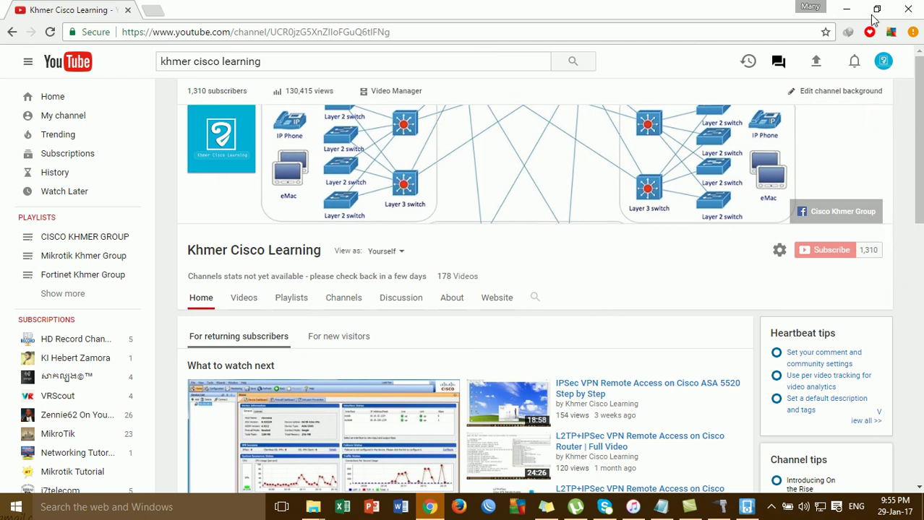
pyautogui.click(848, 10)
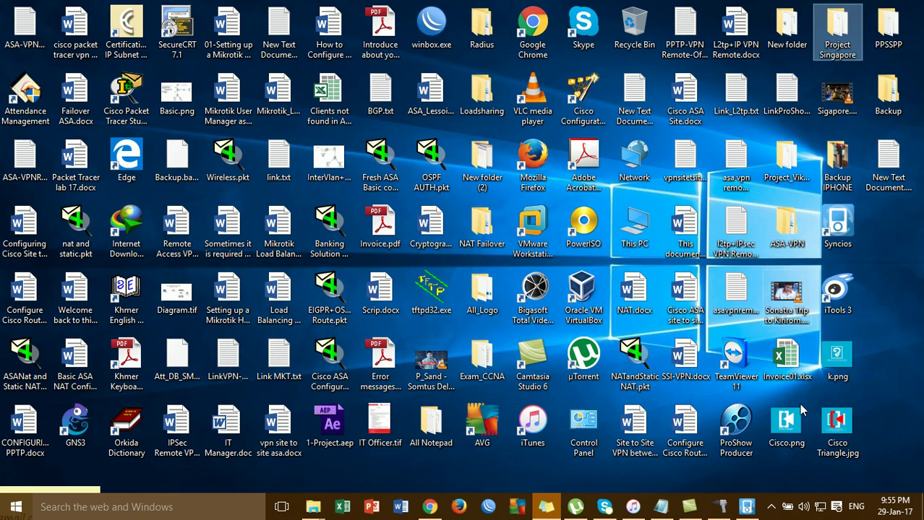
pyautogui.click(771, 508)
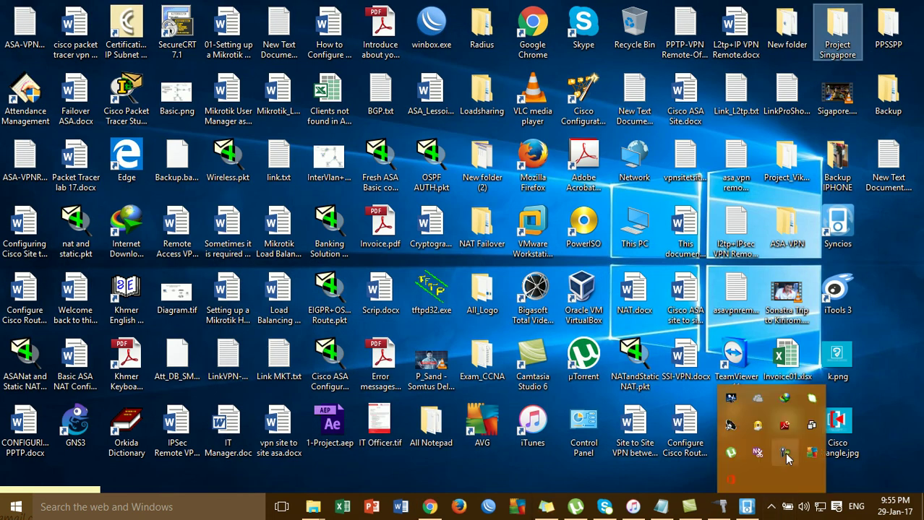